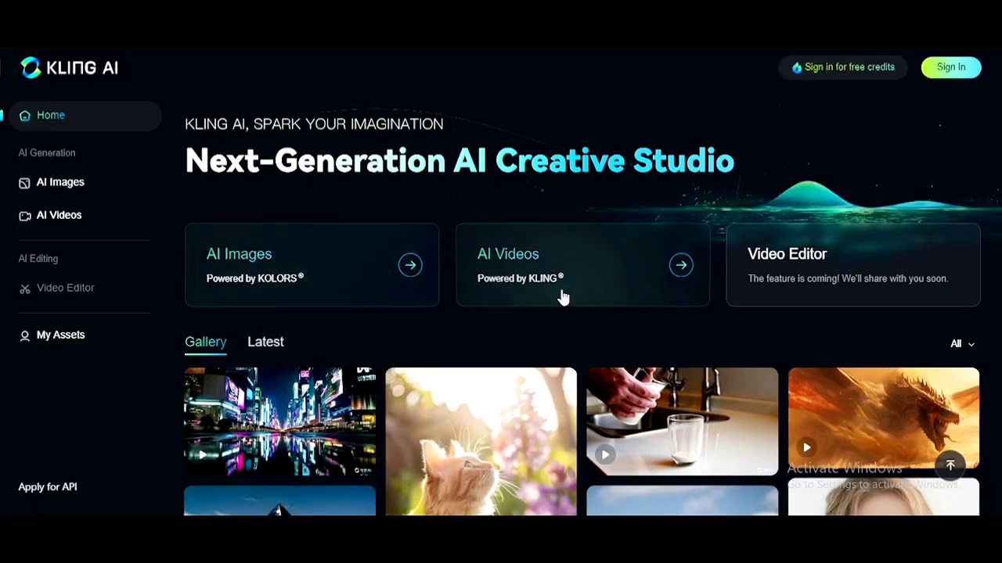
- Browse the gallery of sample AI videos and images on the home page
scroll(597, 259, "down", 3)
scroll(598, 259, "down", 5)
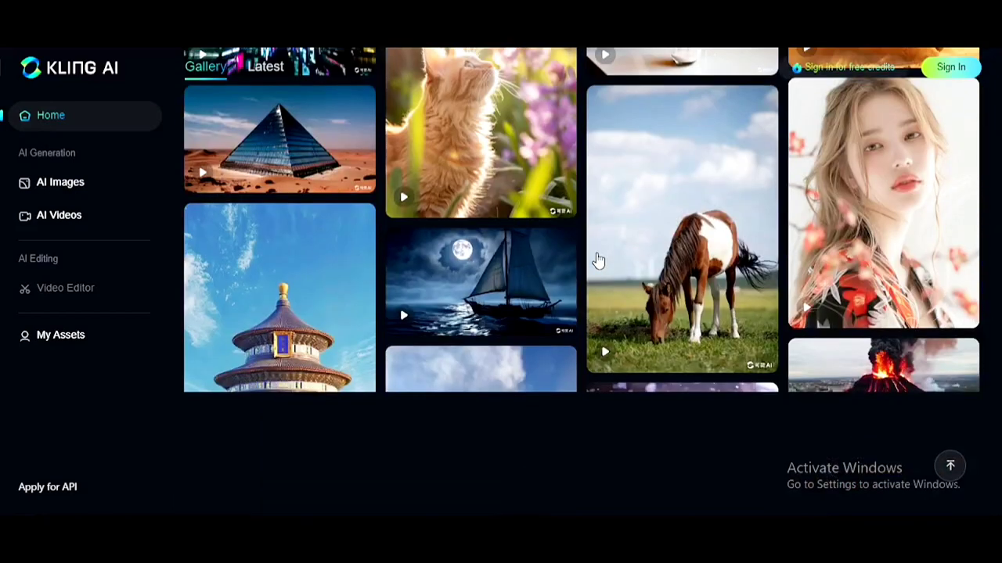
scroll(597, 259, "down", 2)
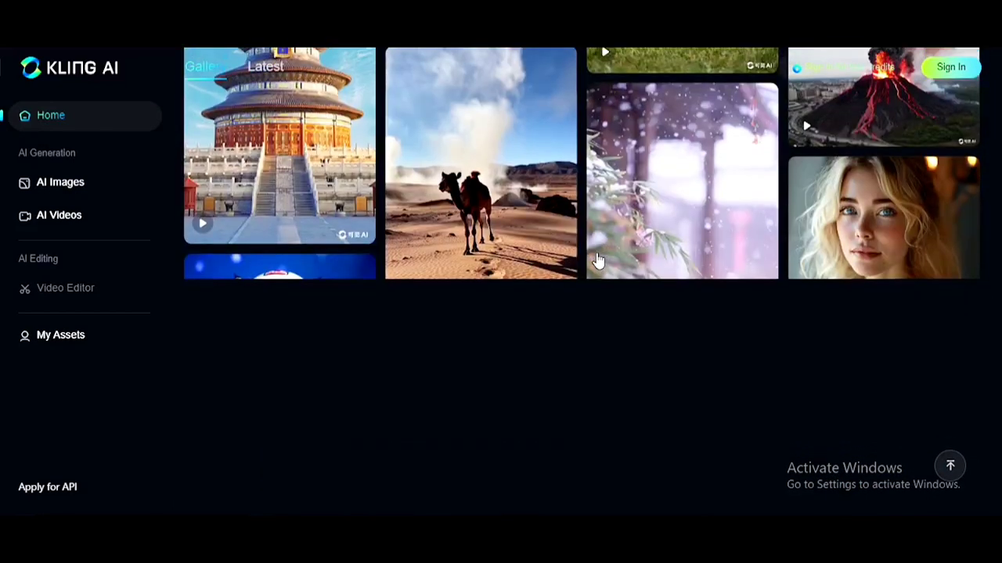
scroll(597, 259, "up", 3)
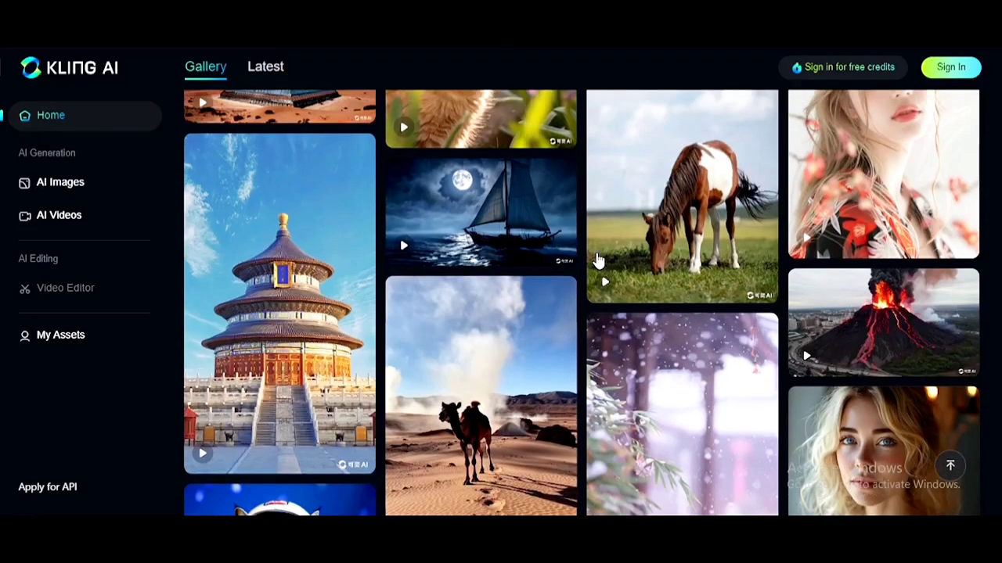
scroll(597, 259, "up", 6)
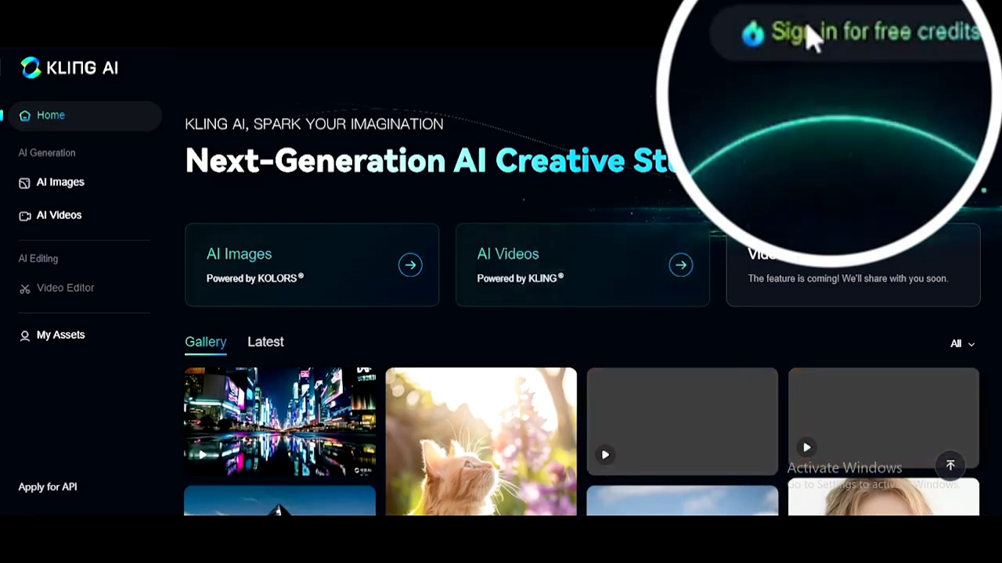
- Sign up for a free account by entering the e-mail address and a password with its confirmation, and submit the form
left_click(938, 68)
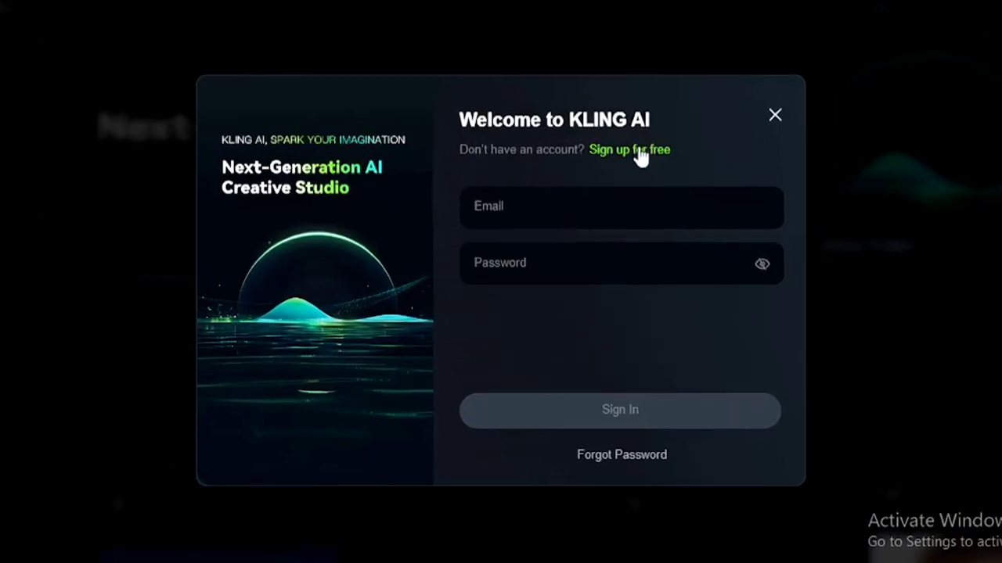
left_click(638, 151)
left_click(541, 211)
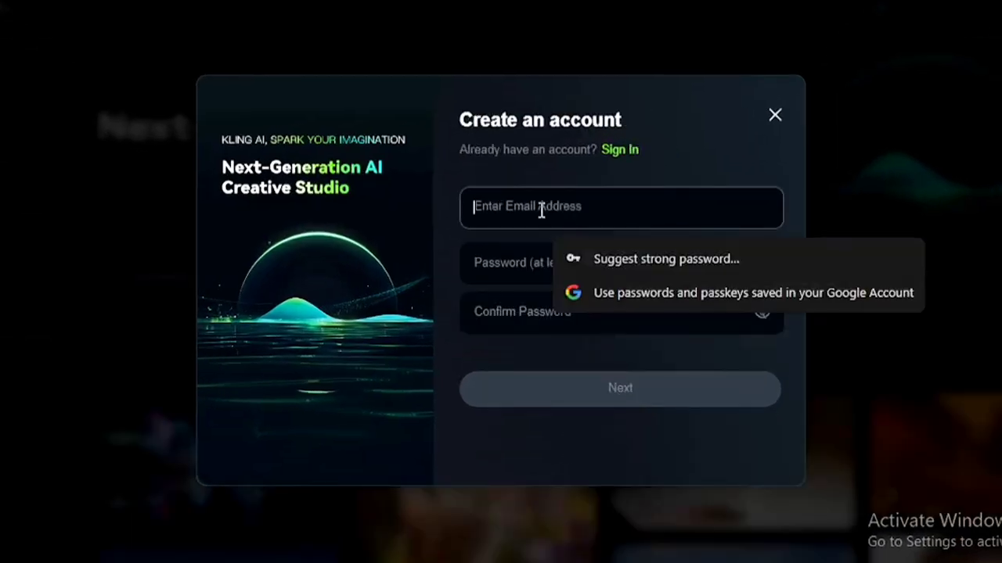
key("ctrl+v")
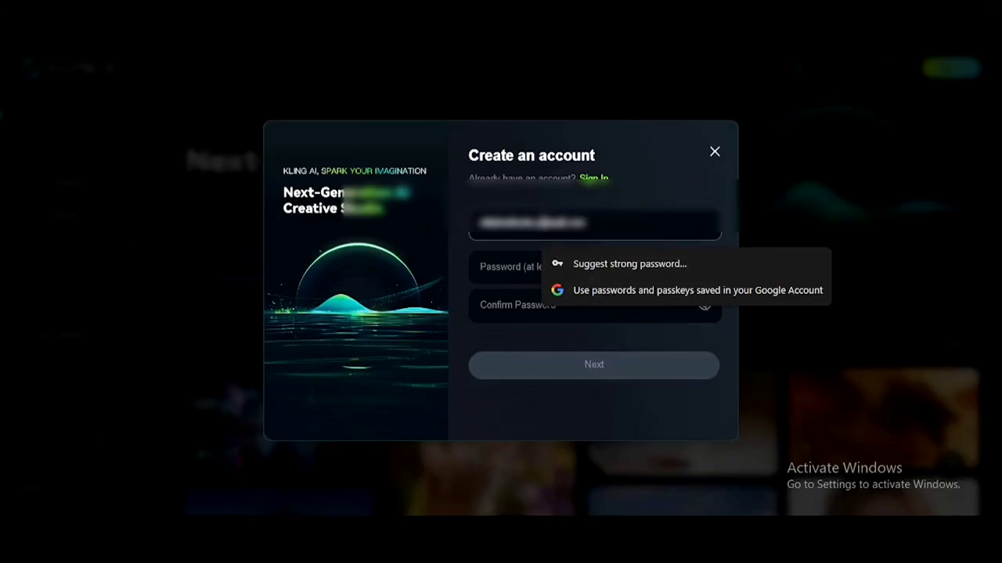
type("om")
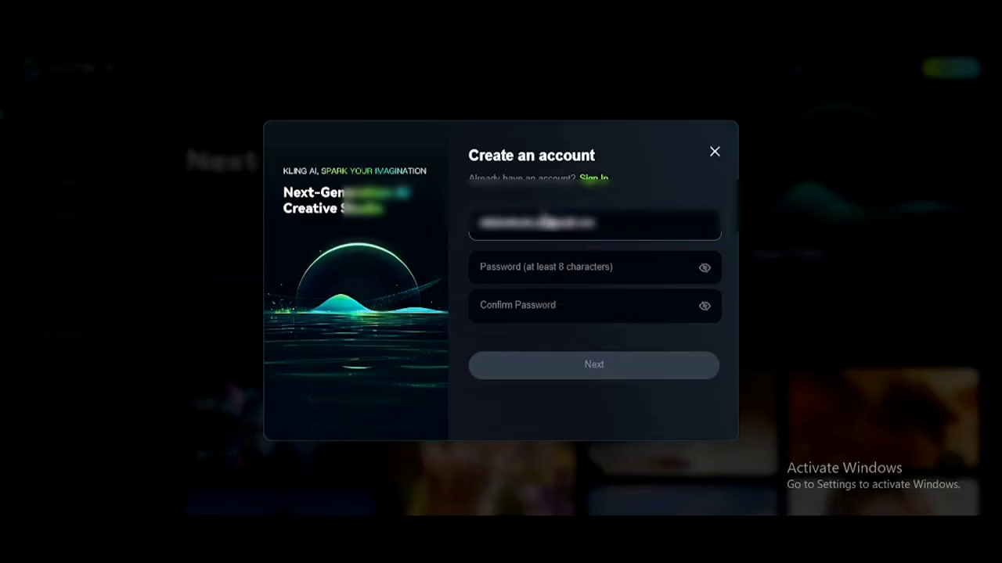
left_click(531, 313)
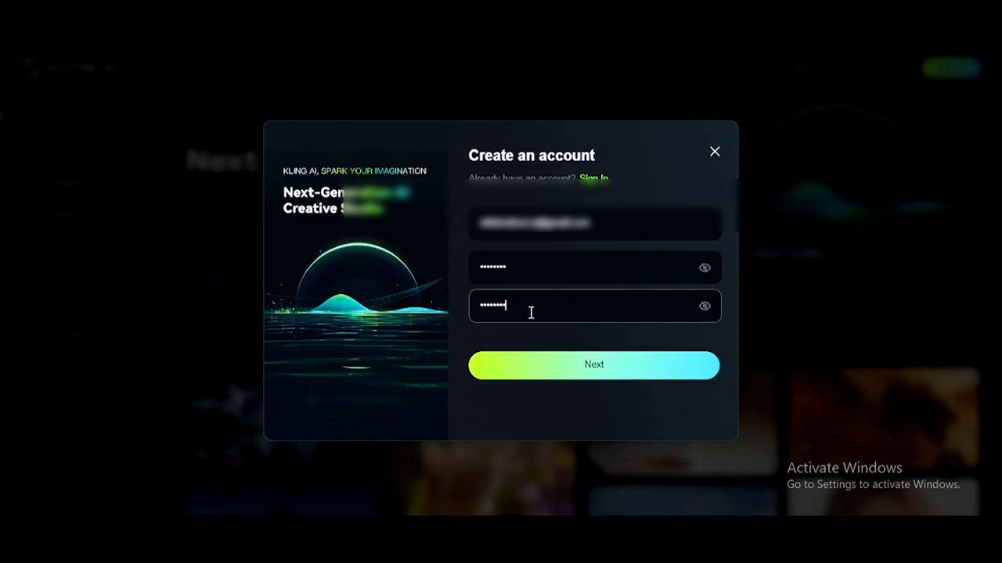
left_click(568, 364)
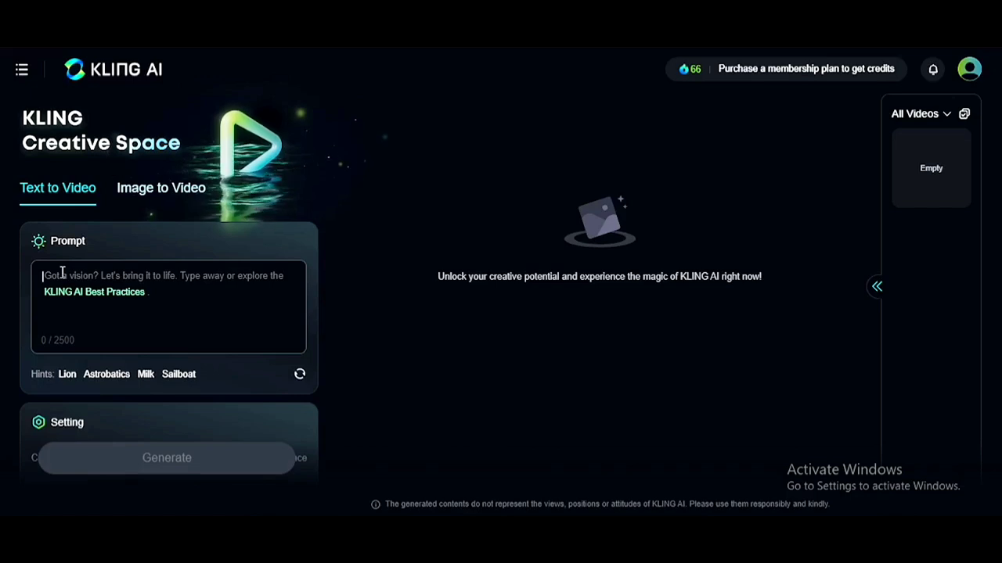
- Enter "a astronaut walking in the space" as the text-to-video prompt
left_click(63, 273)
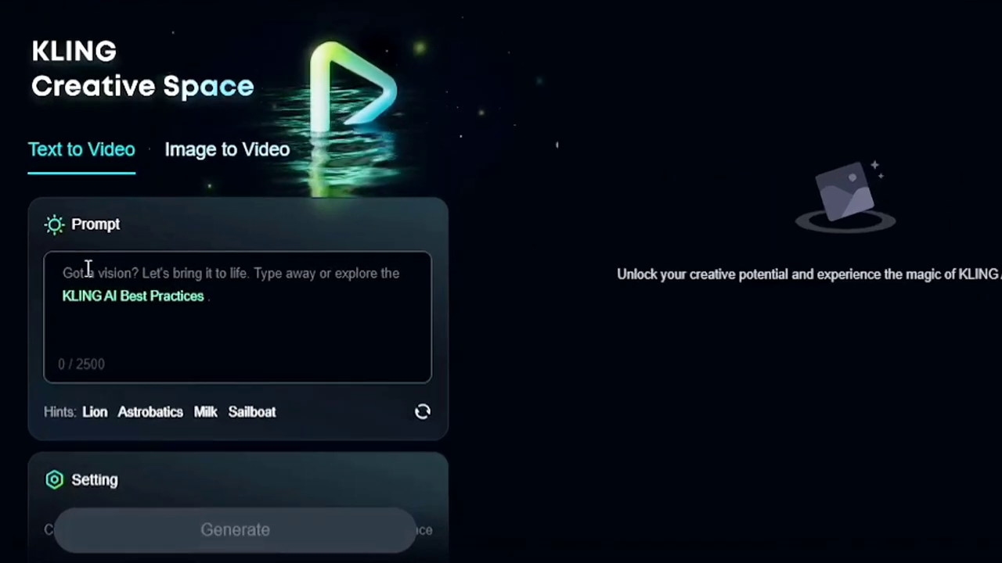
type("a astronaut walking in the space")
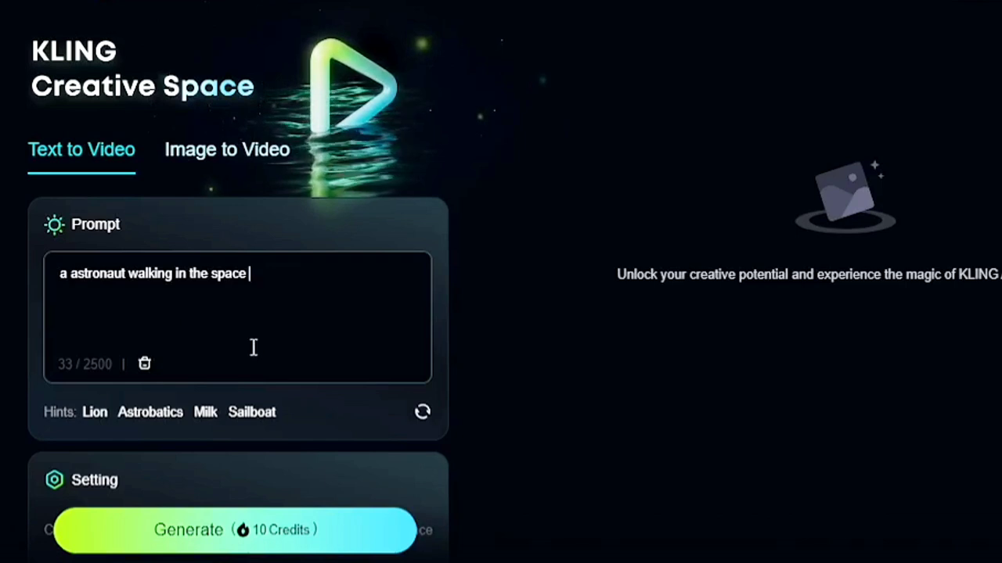
- Try the generation setting at full Creativity and return it to the 0.5 midpoint between Creativity and Relevance
scroll(253, 347, "down", 3)
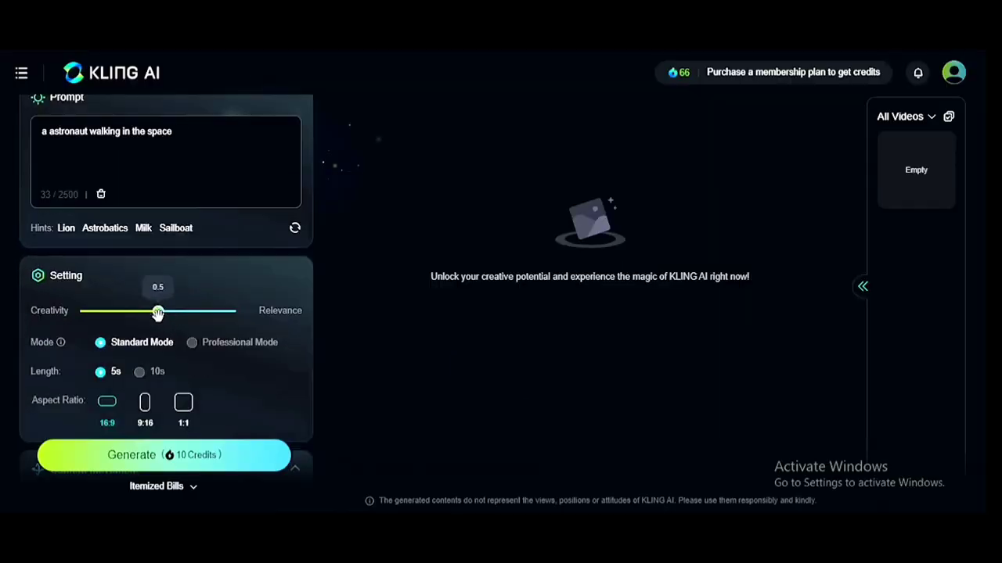
left_click_drag(226, 322, 216, 321)
left_click_drag(150, 313, 75, 327)
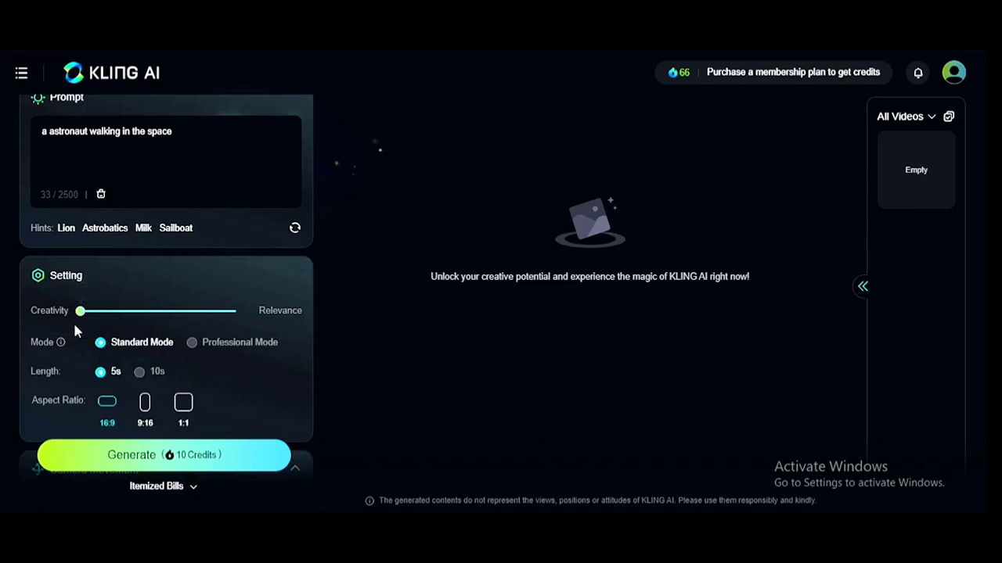
left_click_drag(79, 313, 157, 326)
- Examine the descriptions of the Professional and Standard modes, the 10s length and the 1:1 aspect ratio
mouse_move(193, 351)
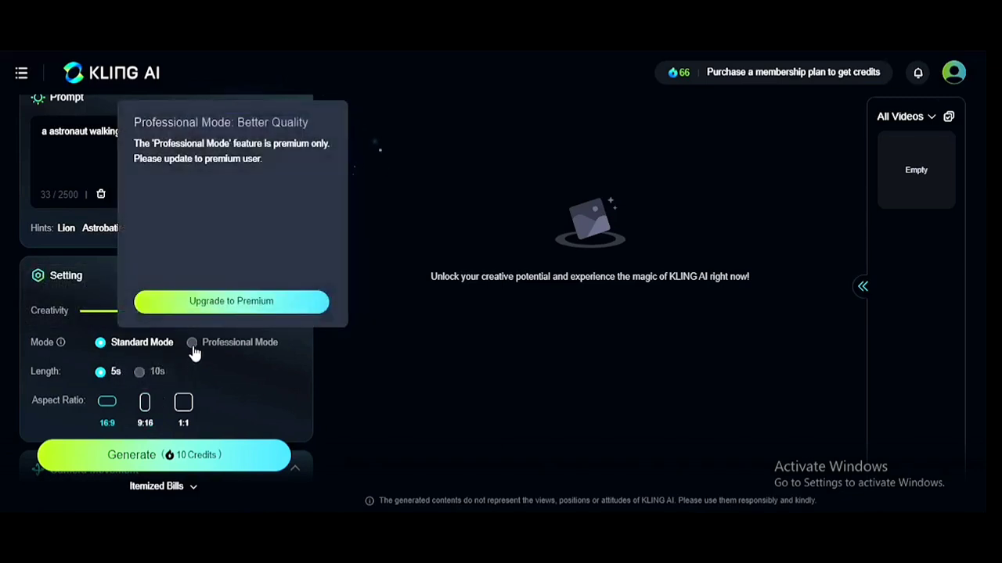
mouse_move(119, 352)
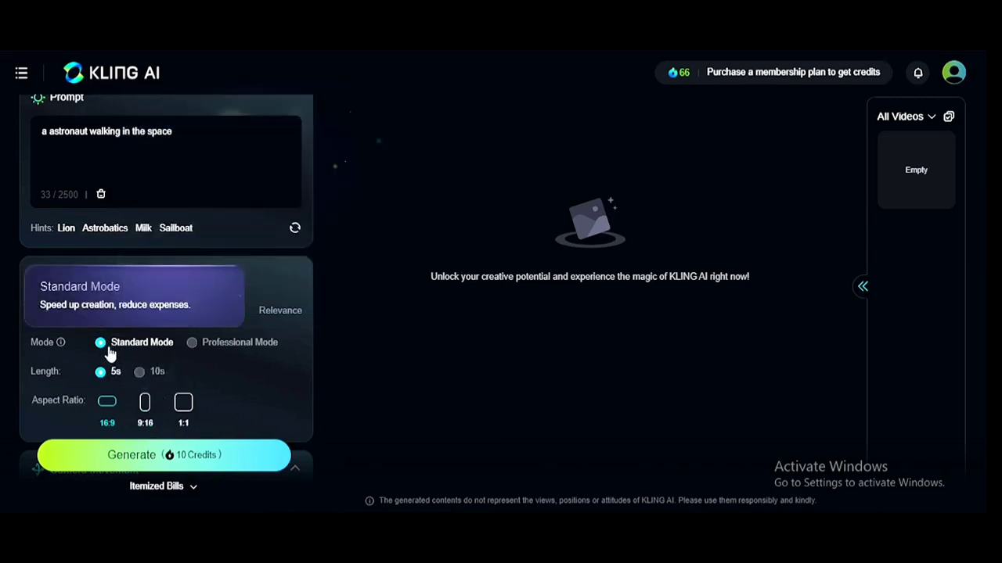
mouse_move(143, 383)
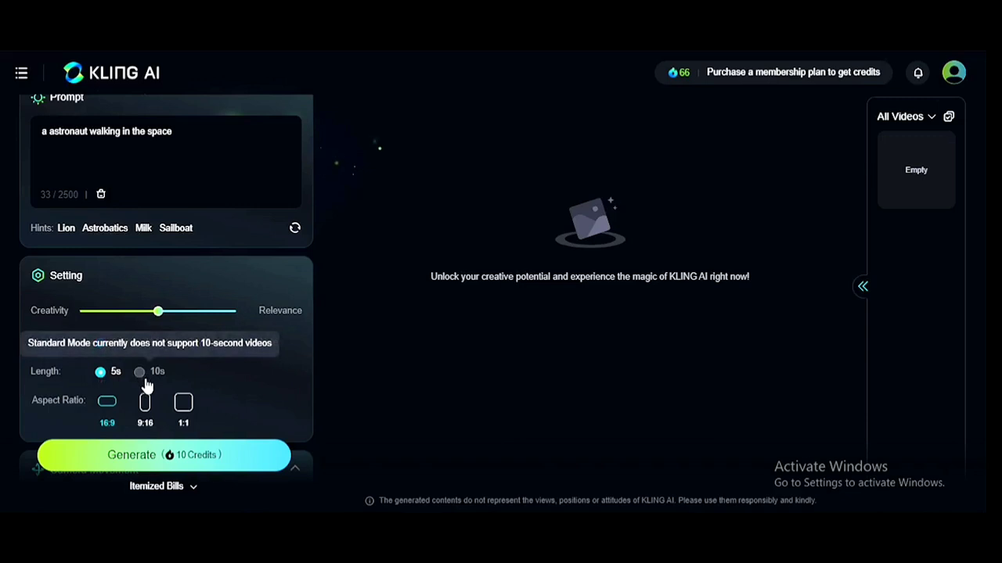
mouse_move(184, 423)
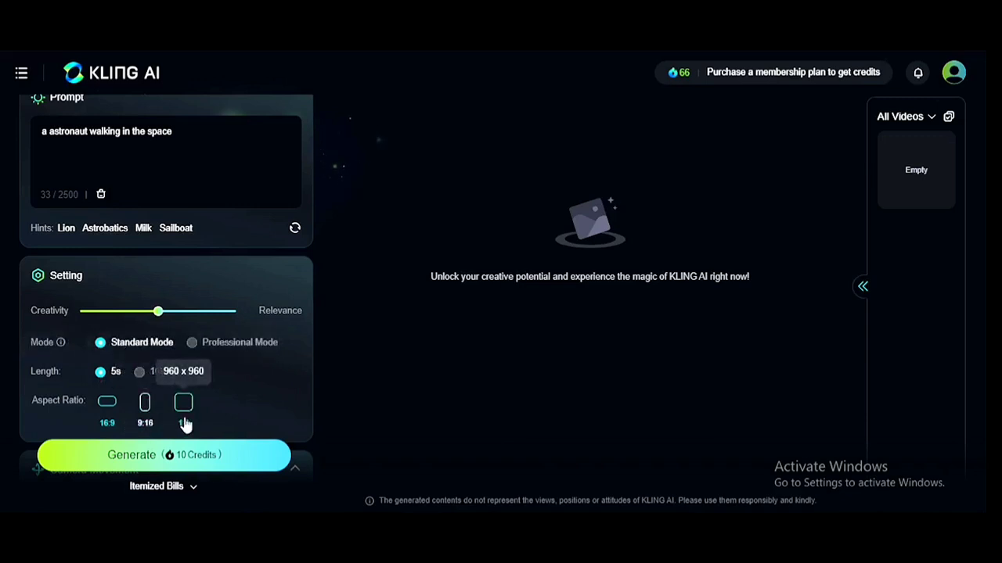
- Set the camera control to Zoom with a value of 3 and generate the astronaut video
scroll(185, 424, "down", 3)
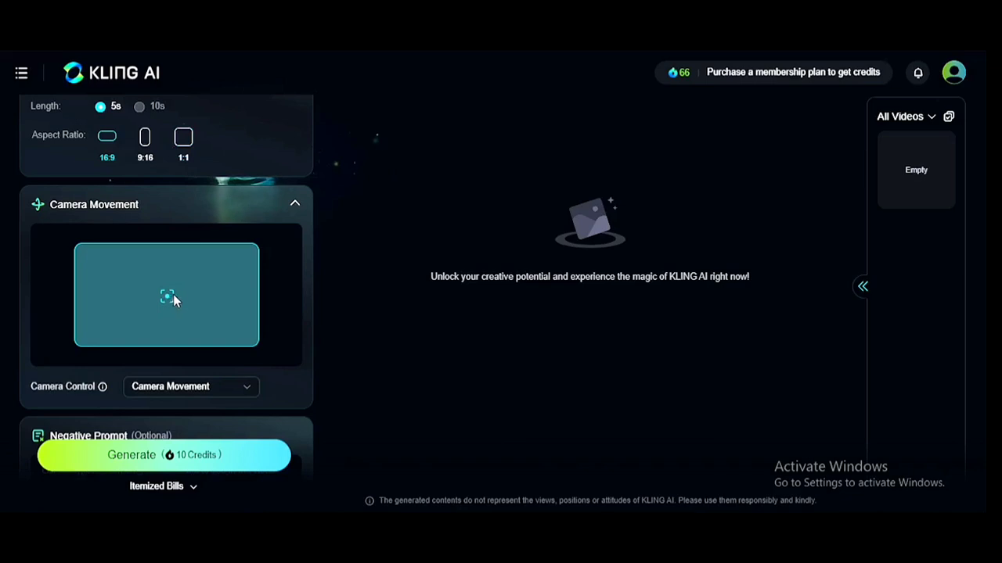
left_click(238, 387)
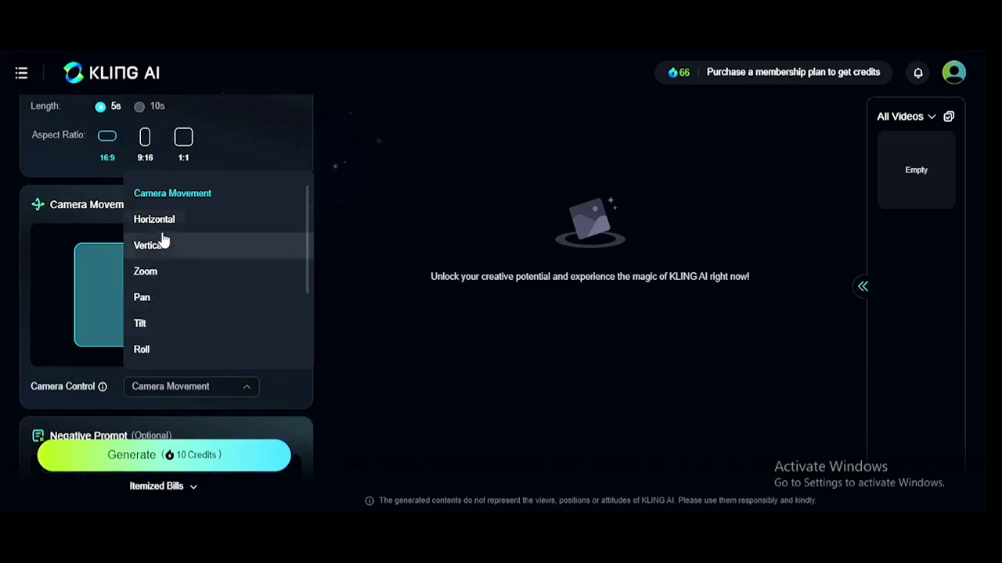
left_click(159, 272)
scroll(184, 345, "down", 2)
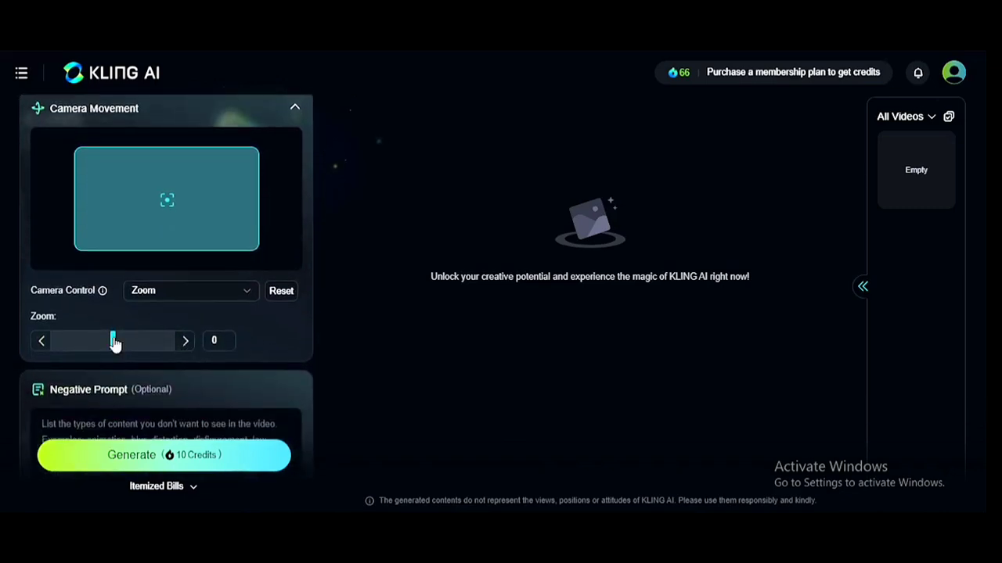
left_click_drag(115, 343, 133, 346)
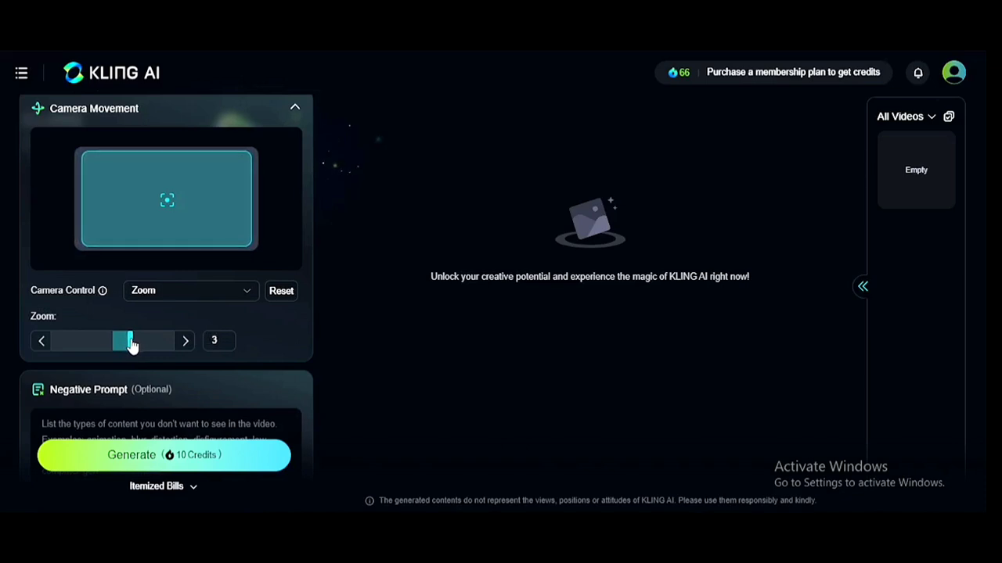
scroll(132, 345, "down", 2)
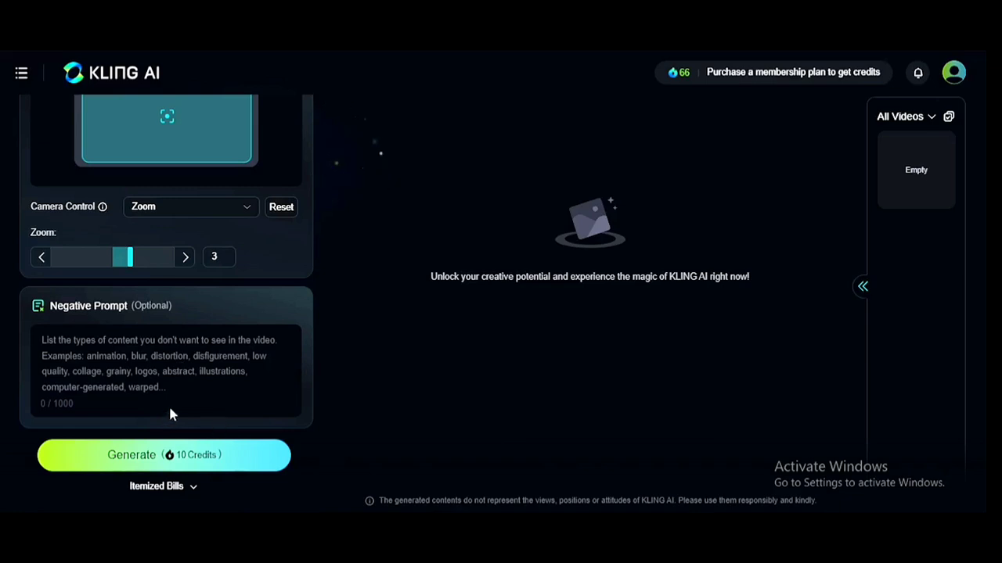
left_click(194, 455)
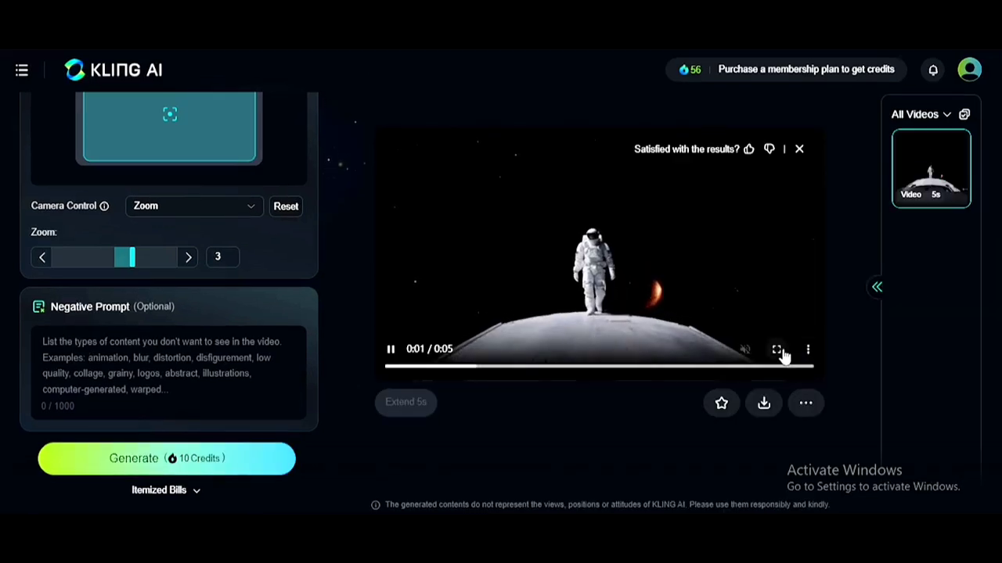
- Check the extra options of the generated astronaut video and download it
left_click(798, 404)
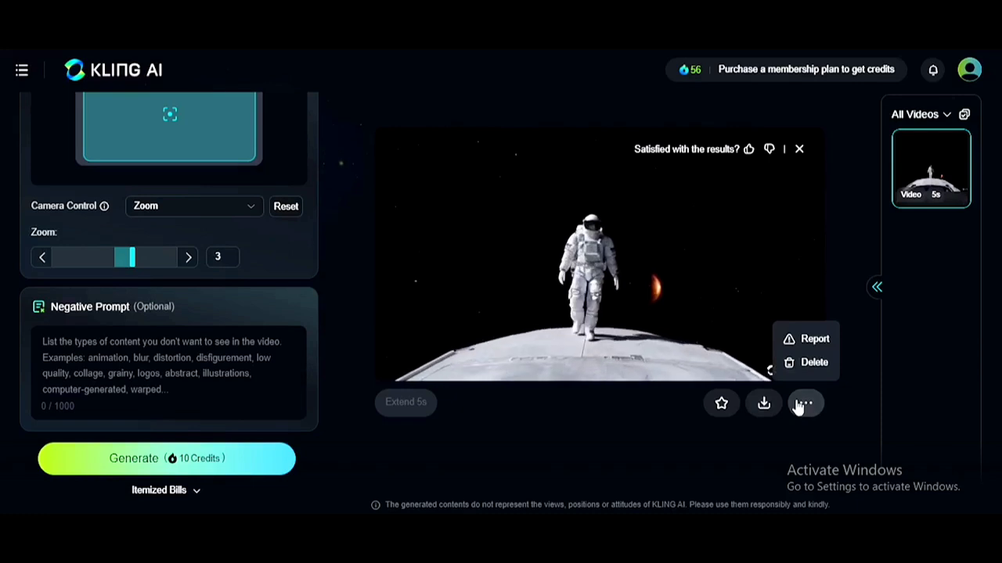
left_click(765, 405)
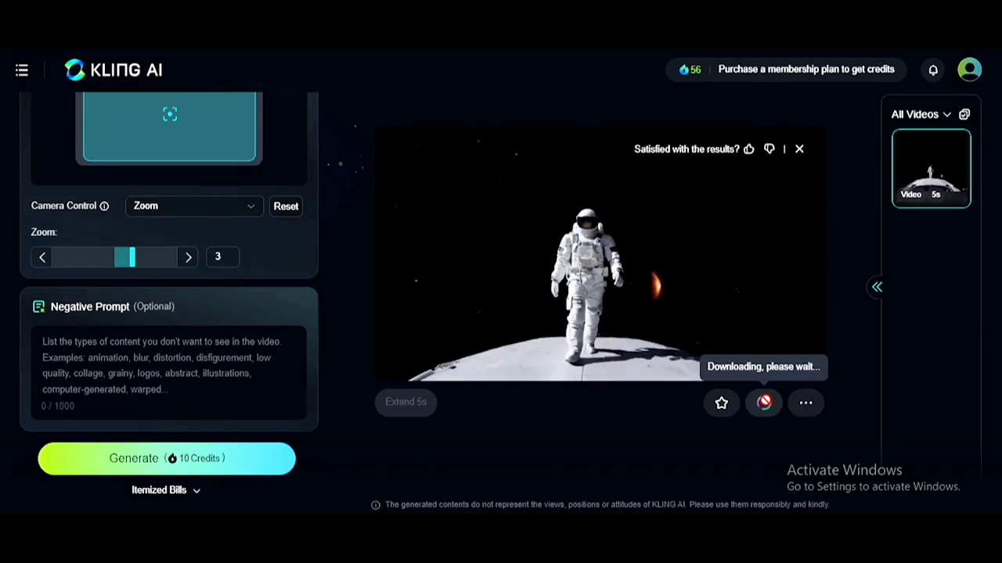
- Watch the generated astronaut video in full screen and return to the normal view
left_click(777, 349)
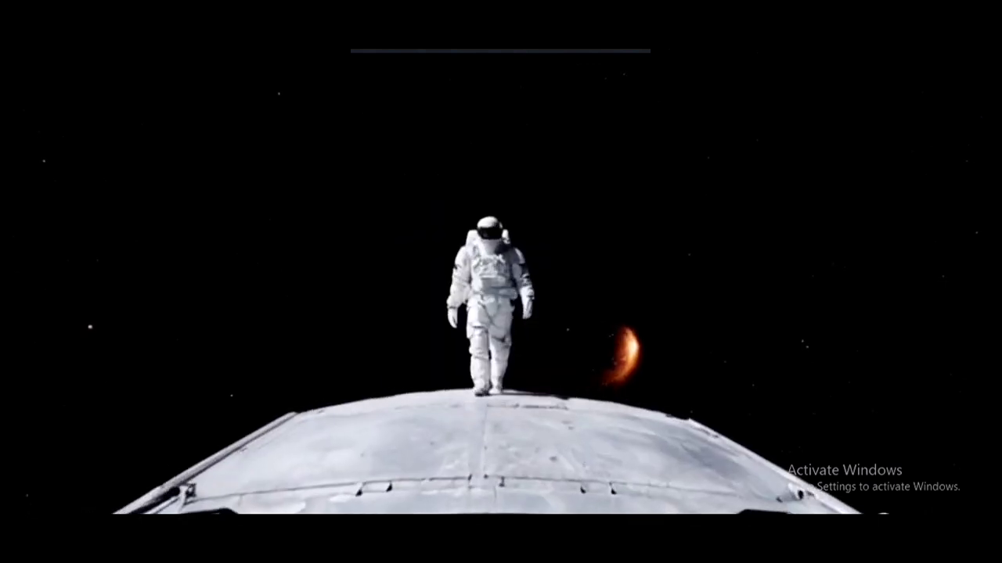
mouse_move(943, 472)
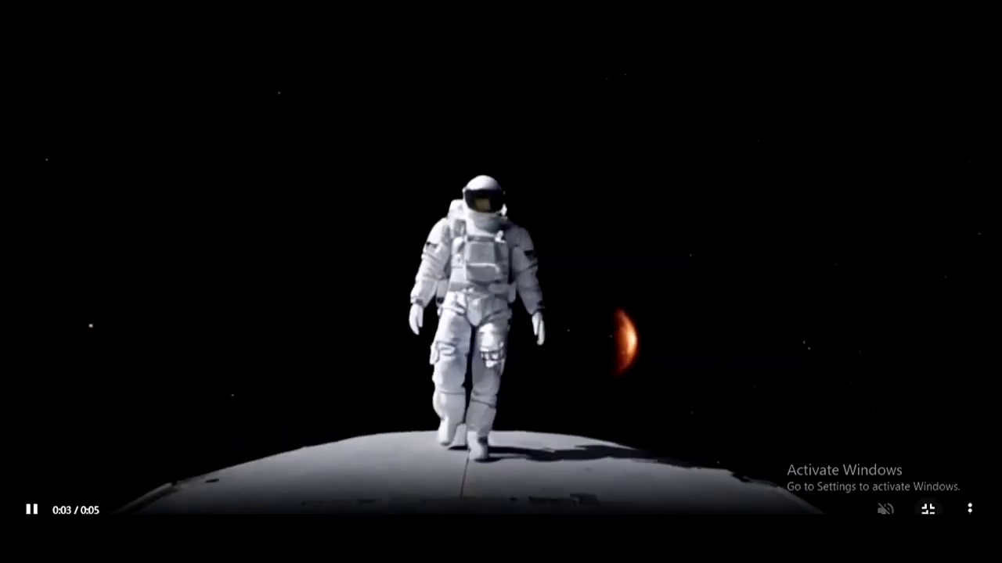
left_click(927, 509)
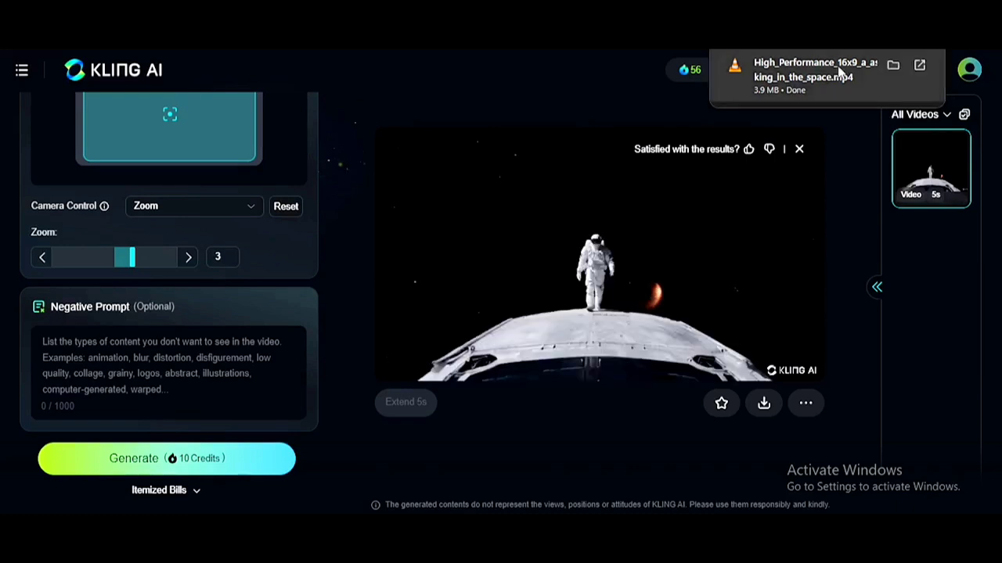
- Upload the second alchemyrefiner_alchemymagic JPG from the Downloads folder as the source image for Image to Video
mouse_move(679, 264)
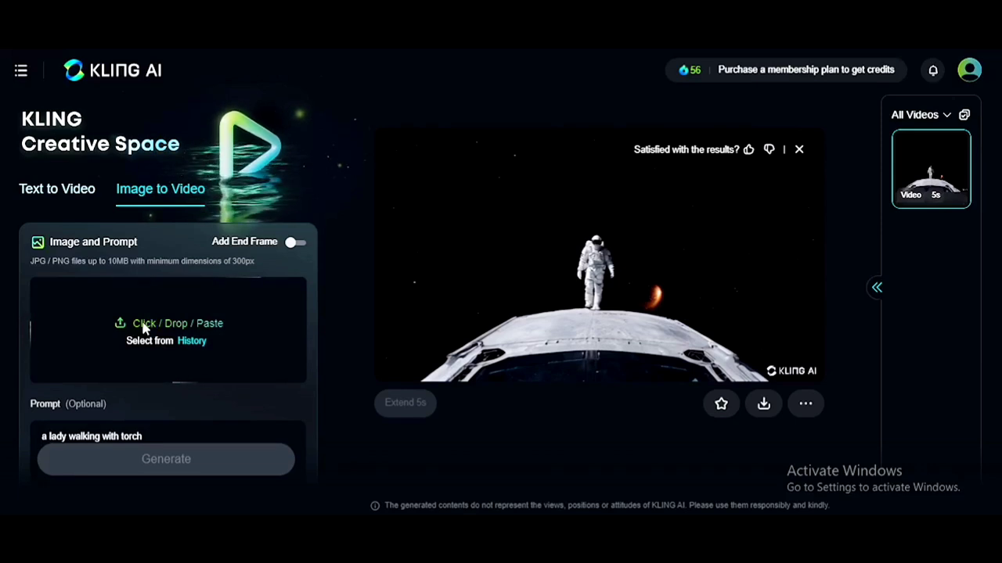
left_click(143, 329)
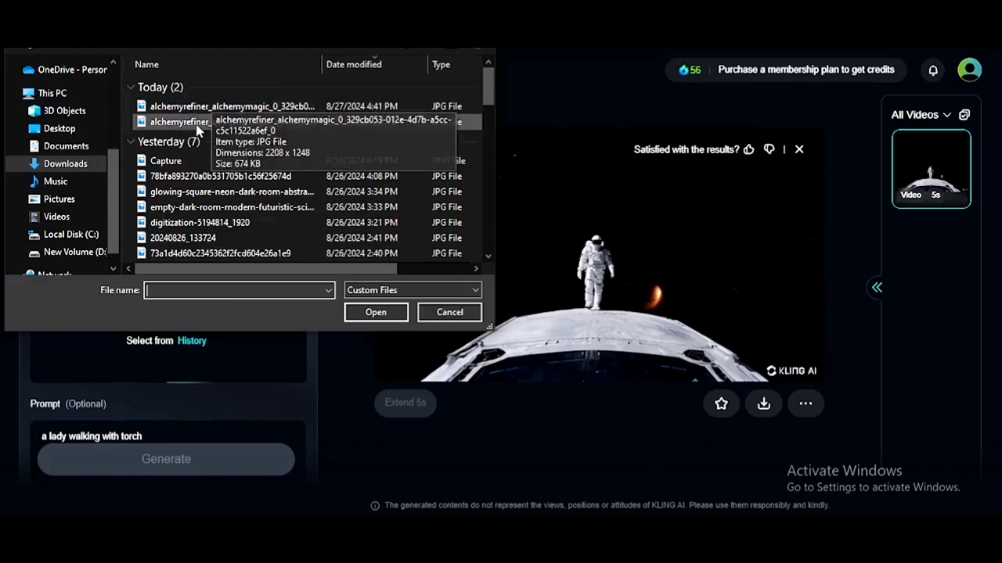
double_click(198, 123)
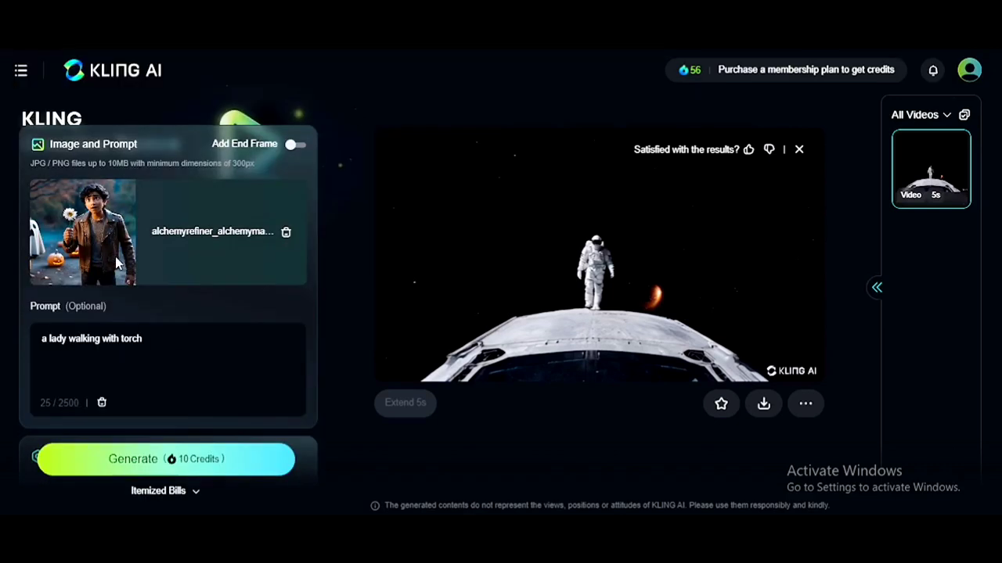
- Replace the prompt for the uploaded image with "a boy with flower"
scroll(87, 227, "down", 2)
left_click(150, 197)
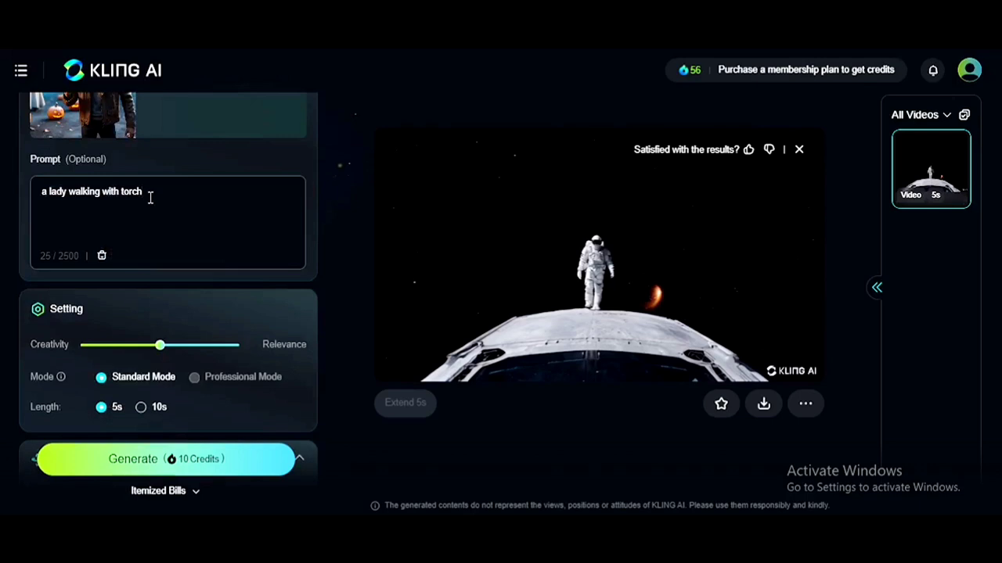
key("ctrl+a")
key("BackSpace")
type("a b")
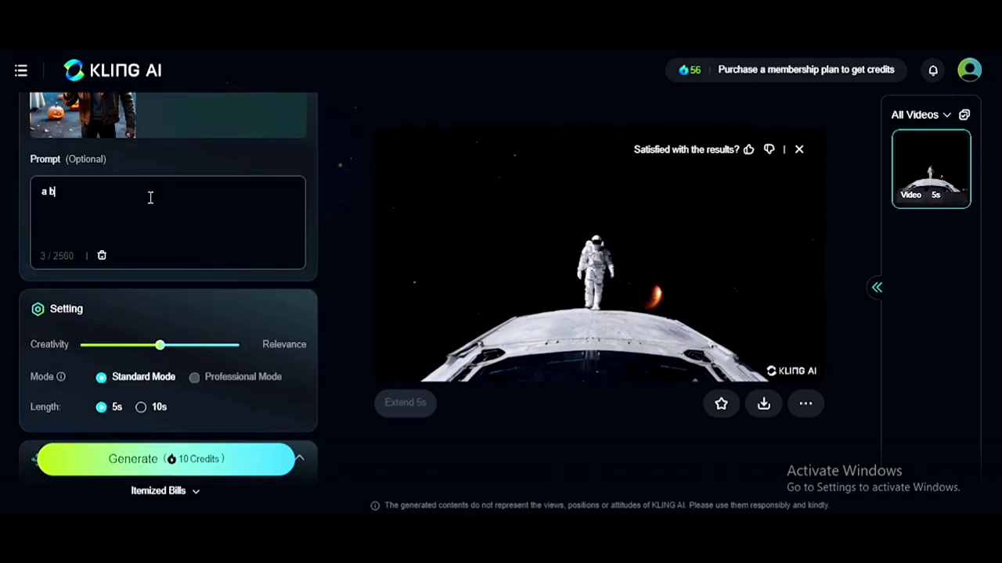
type("oy with flower")
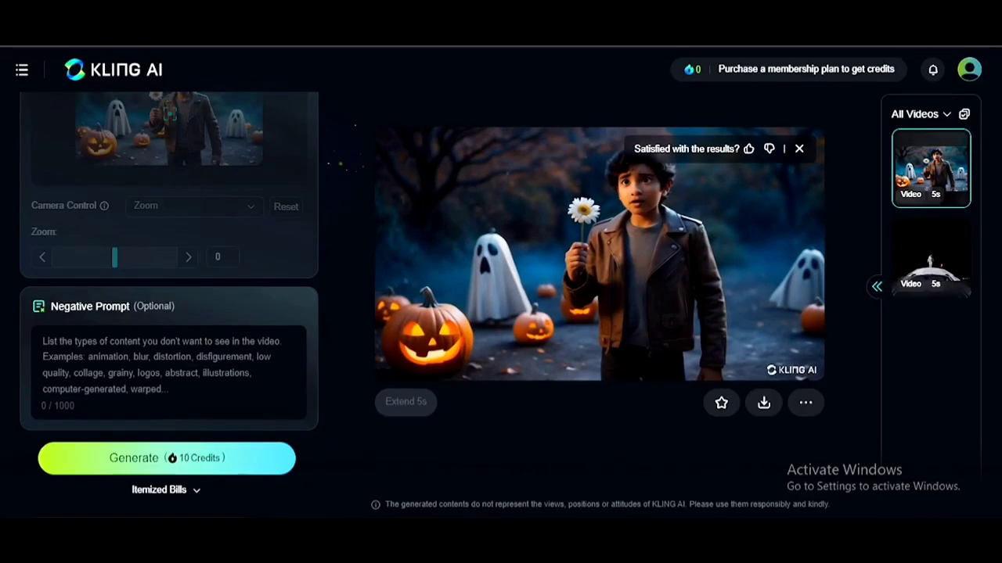
- Check the download options of the generated video of the boy holding a flower
mouse_move(764, 403)
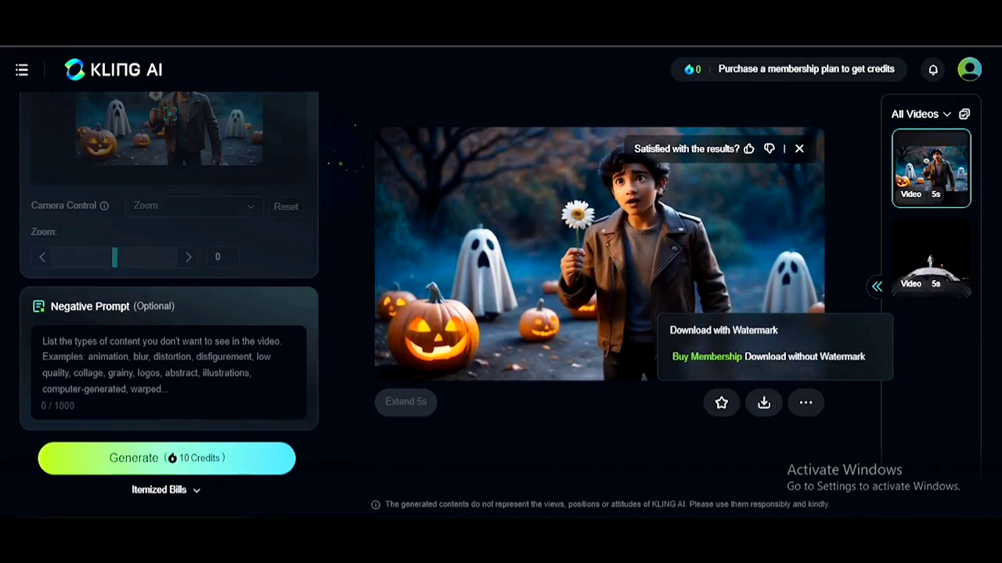
scroll(774, 353, "down", 1)
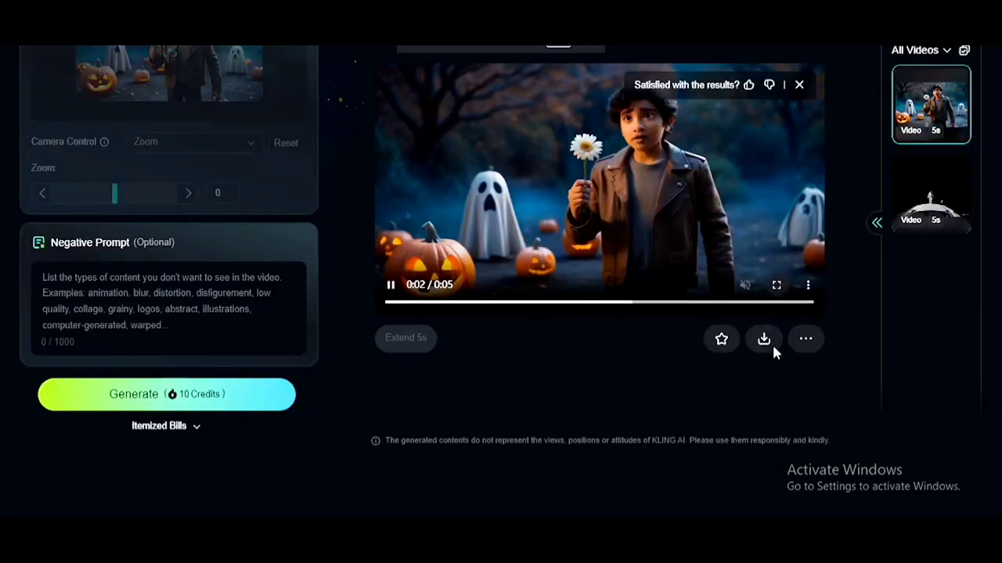